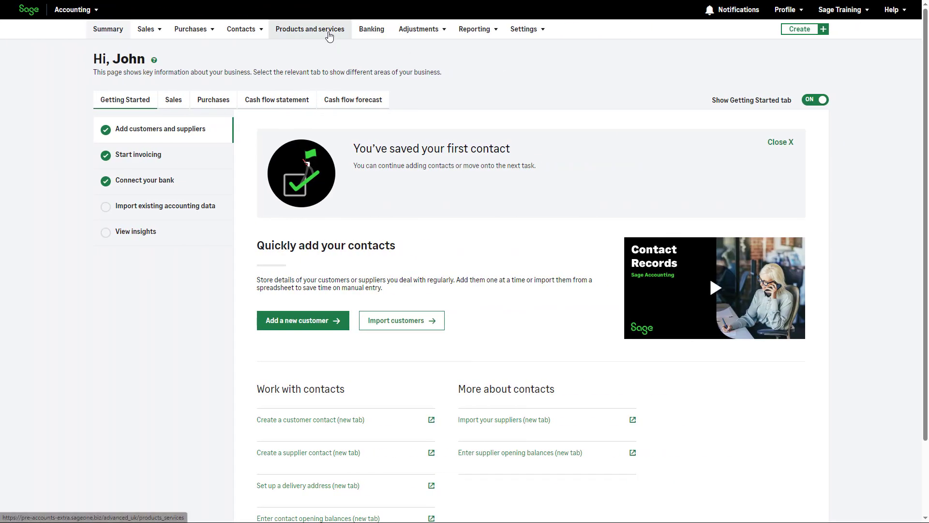
Start a Non-stock item import from Products and services and download the non-stock template CSV
{"action": "left_click", "coordinate": [329, 36]}
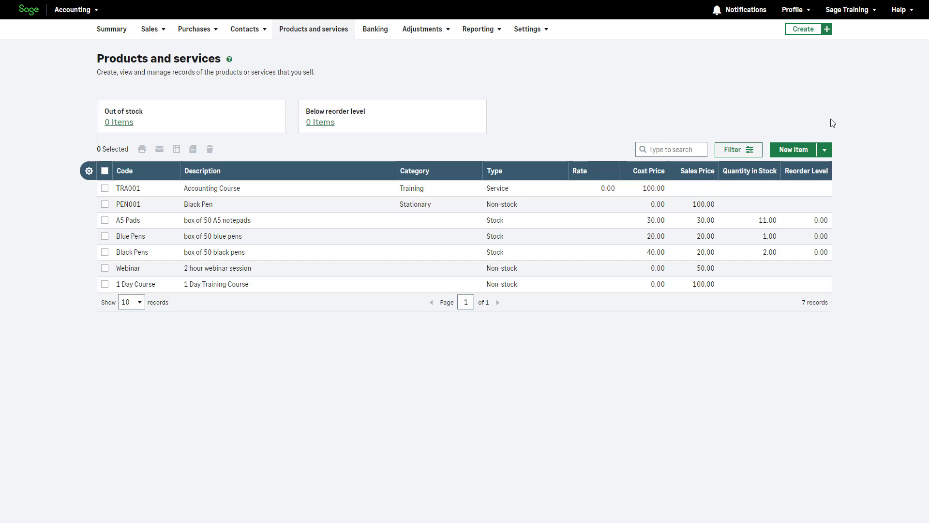
{"action": "left_click", "coordinate": [824, 150]}
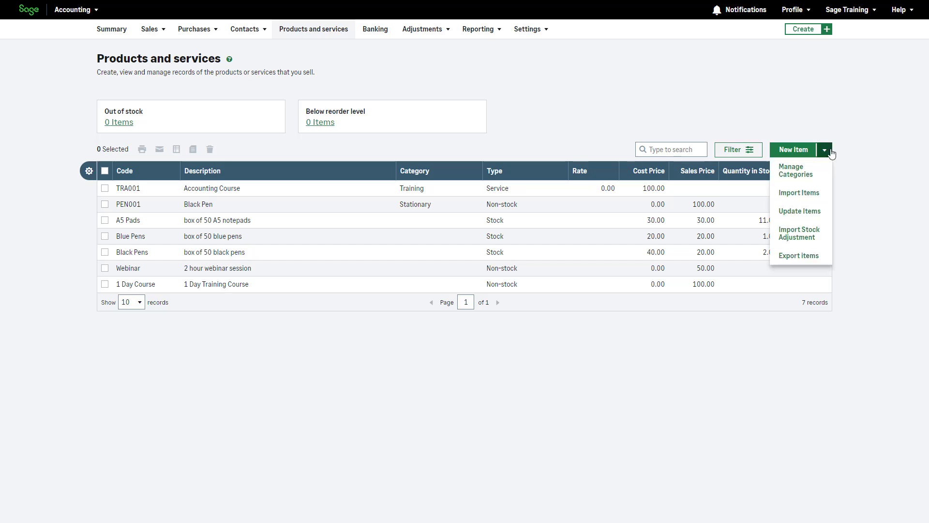
{"action": "left_click", "coordinate": [821, 193]}
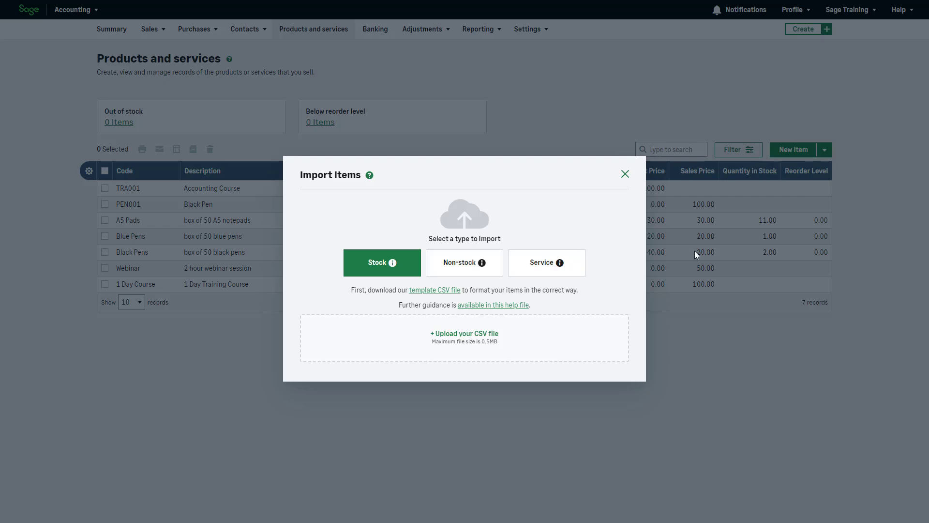
{"action": "left_click", "coordinate": [486, 271]}
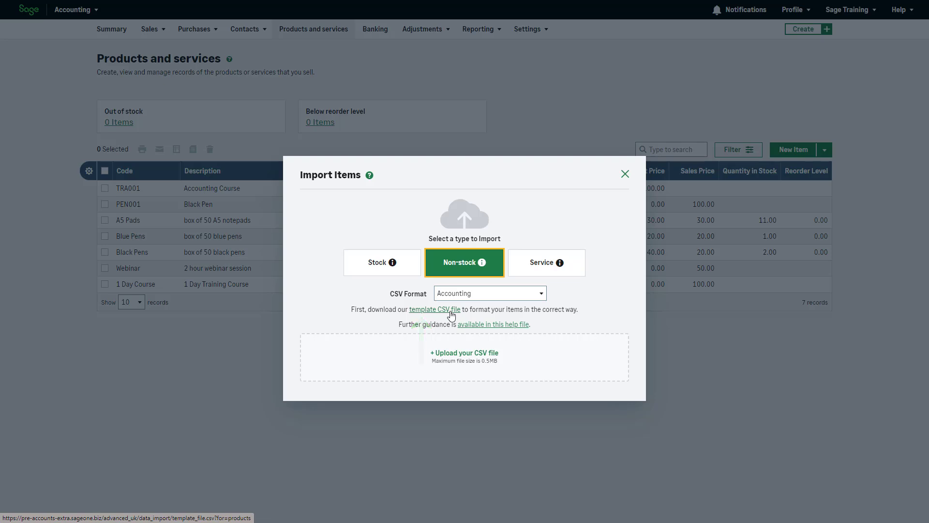
{"action": "left_click", "coordinate": [451, 310]}
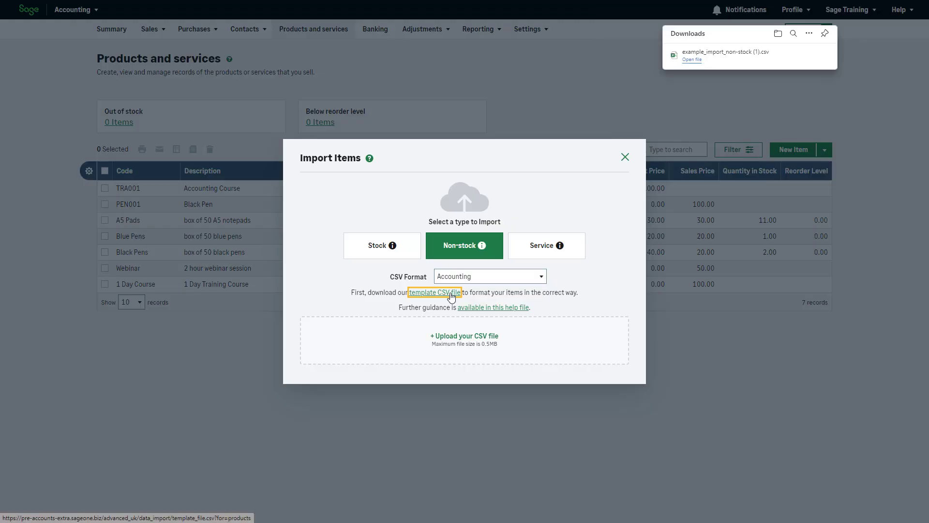
{"action": "mouse_move", "coordinate": [750, 54]}
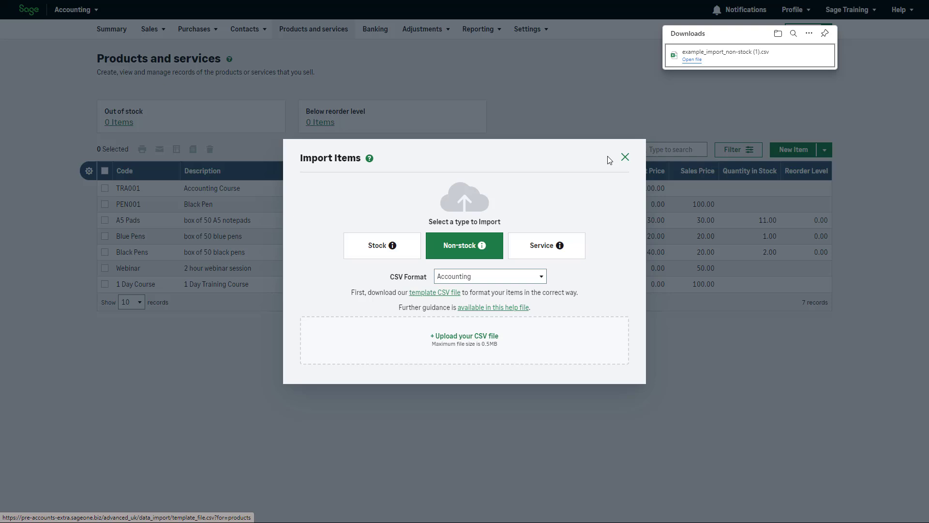
Open the template in Excel, enter item code PRO001 in cell A2, and save the file
{"action": "left_click", "coordinate": [693, 60]}
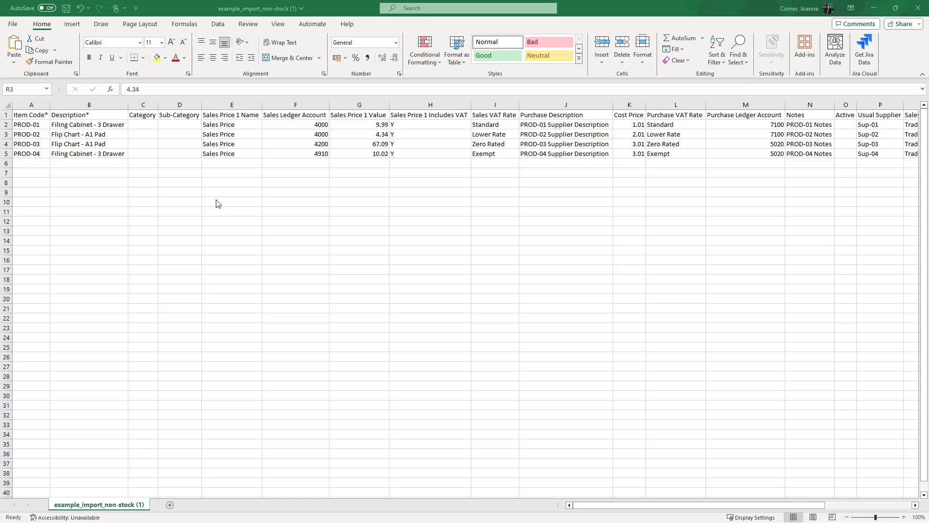
{"action": "left_click", "coordinate": [41, 125]}
{"action": "type", "text": "P"}
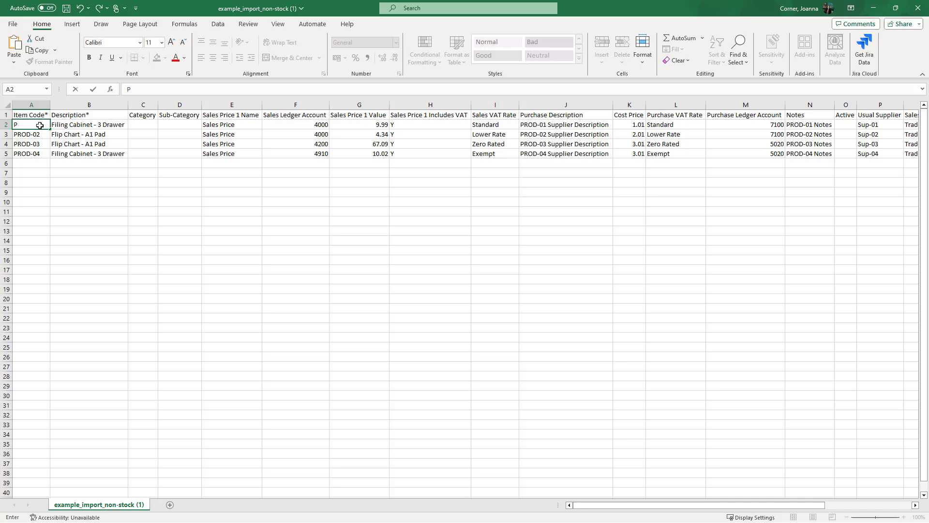
{"action": "type", "text": "RO001"}
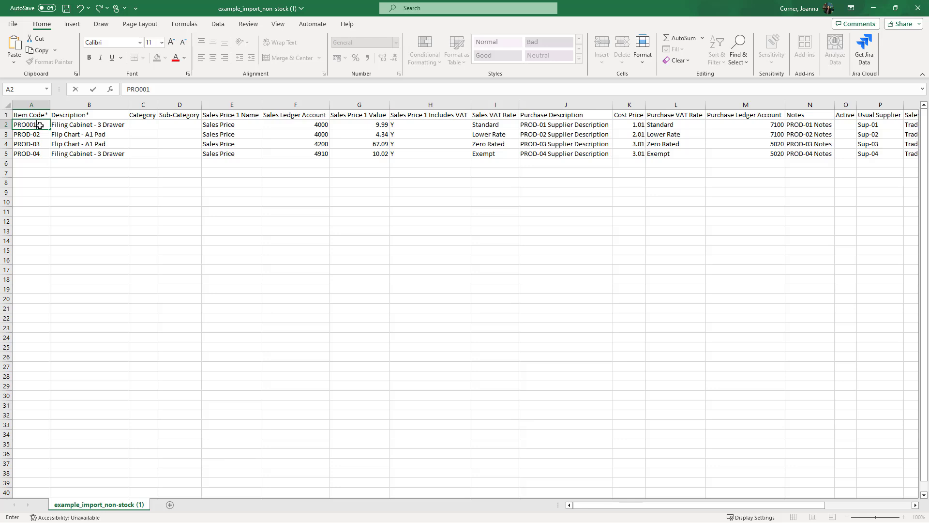
{"action": "key", "text": "ctrl+Return"}
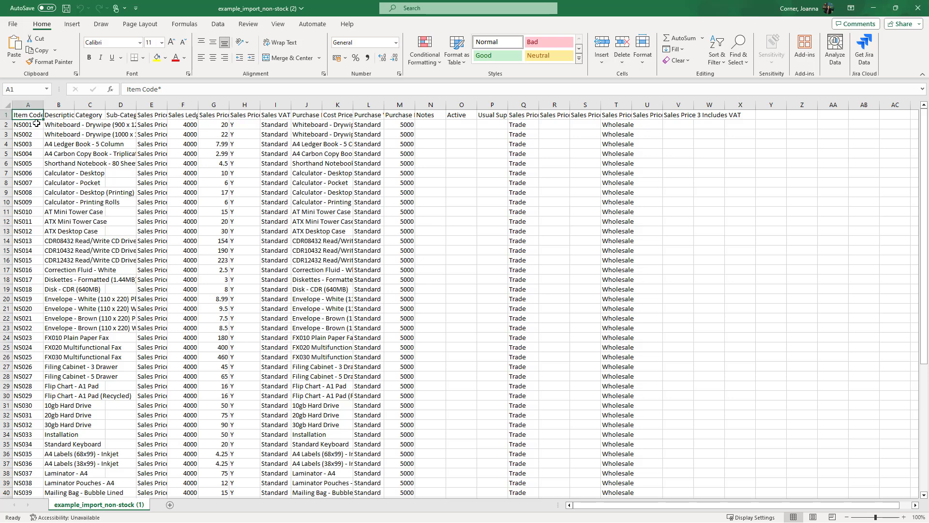
{"action": "left_click", "coordinate": [66, 9]}
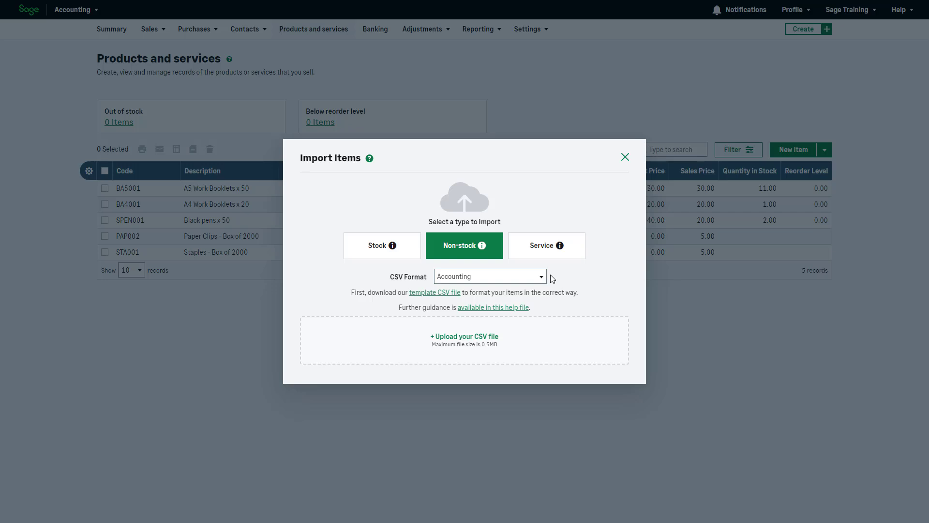
Upload the edited example_import_non-stock (1) CSV using the Accounting format
{"action": "left_click", "coordinate": [543, 278]}
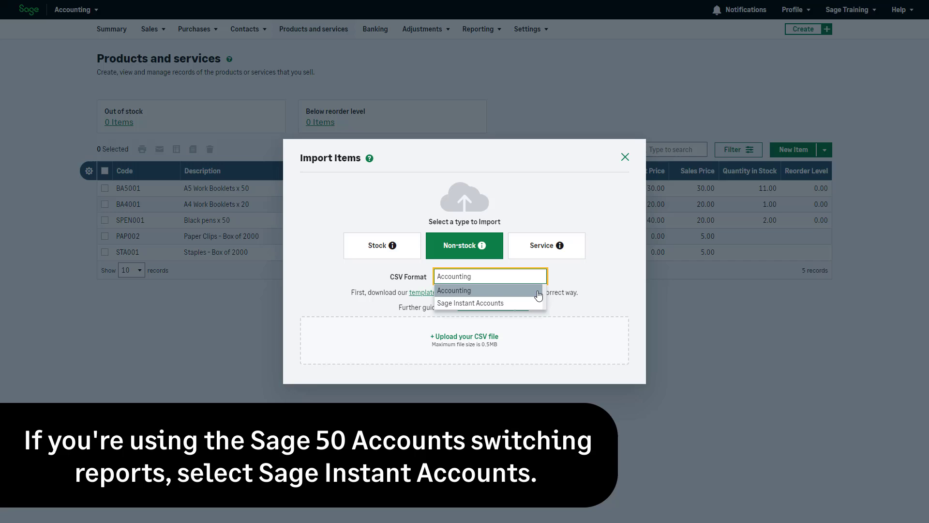
{"action": "left_click", "coordinate": [538, 291]}
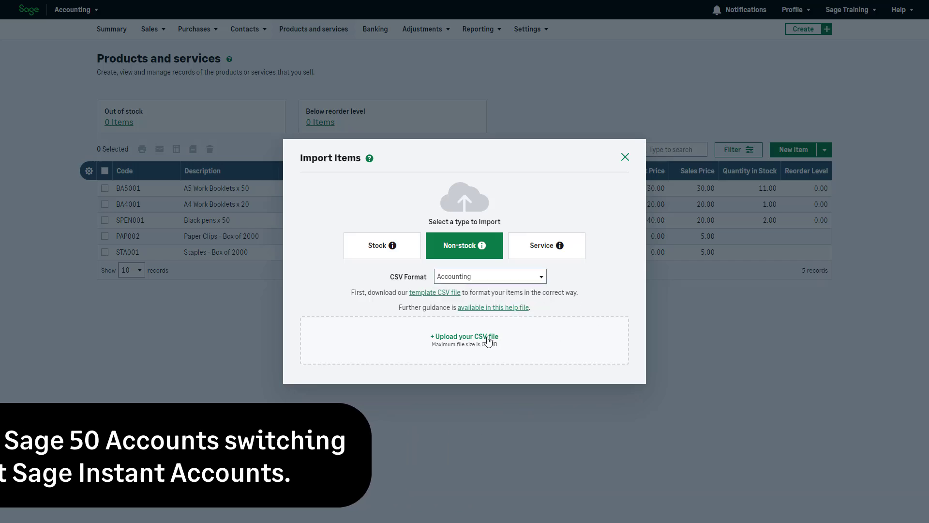
{"action": "left_click", "coordinate": [488, 341]}
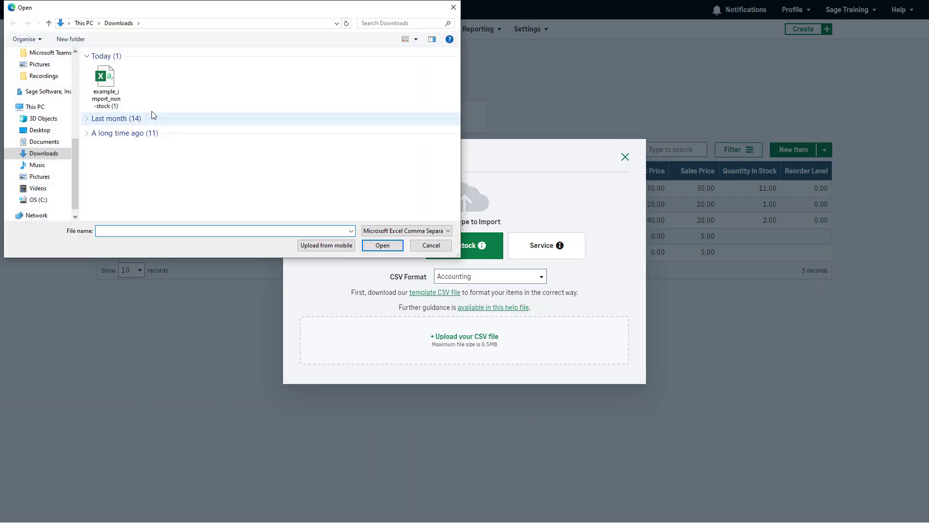
{"action": "left_click", "coordinate": [108, 94]}
{"action": "left_click", "coordinate": [383, 246]}
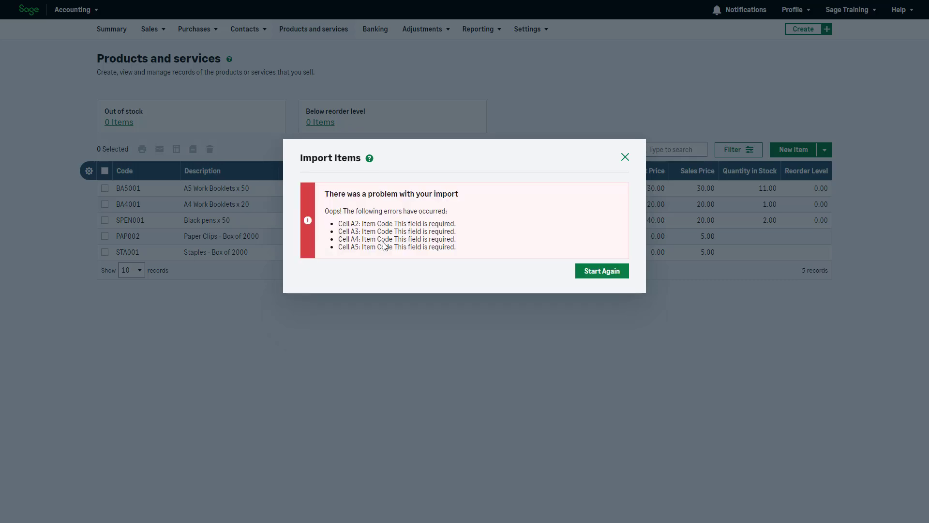
Restart the import after the item code errors and confirm the successful 59-record upload
{"action": "left_click", "coordinate": [598, 275]}
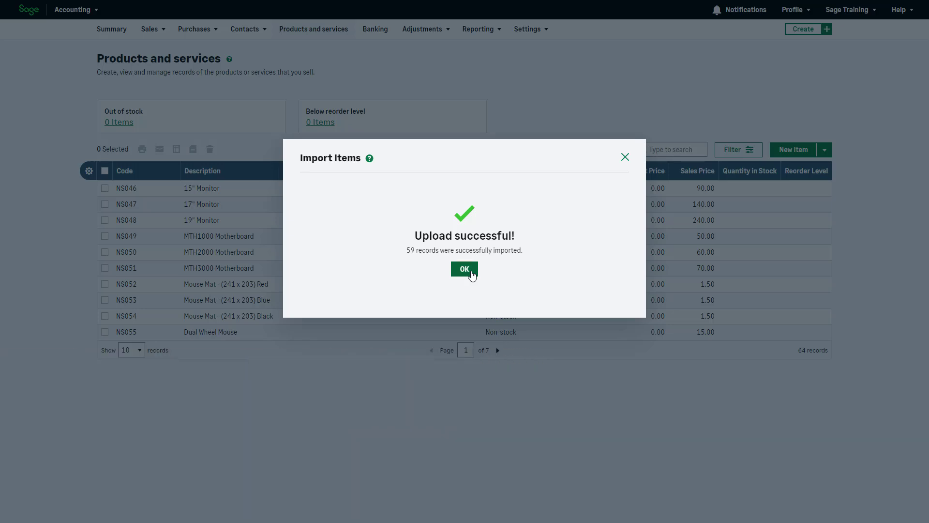
{"action": "left_click", "coordinate": [472, 274]}
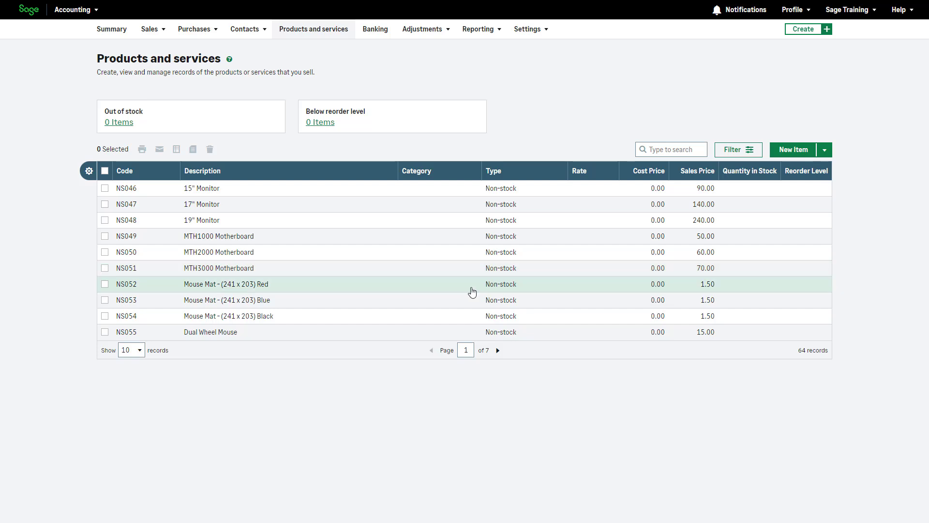
Edit NS055 Dual Wheel Mouse, mark it Inactive, and save
{"action": "left_click", "coordinate": [519, 333]}
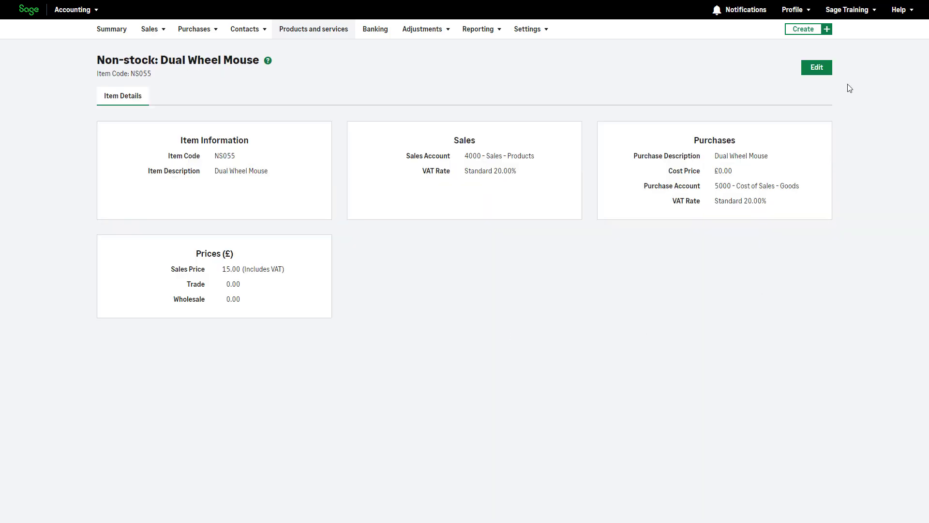
{"action": "left_click", "coordinate": [832, 75]}
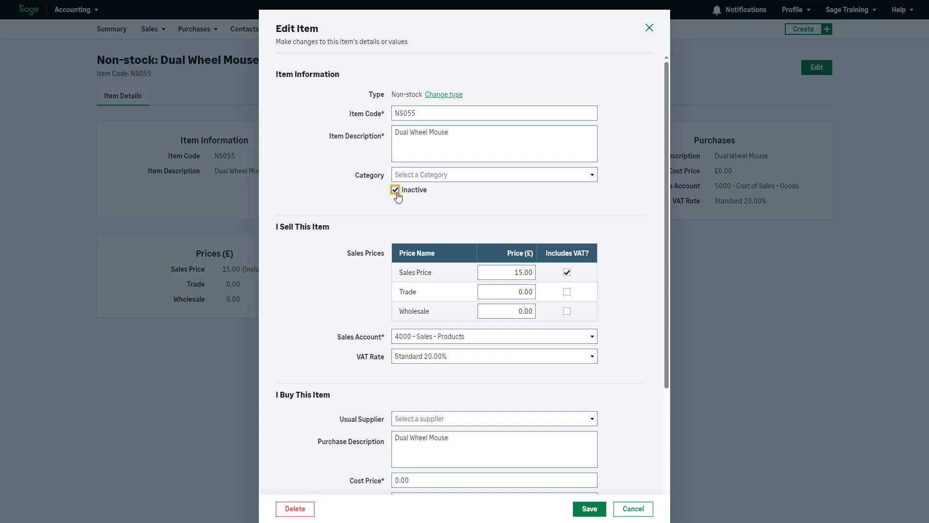
{"action": "left_click", "coordinate": [590, 508]}
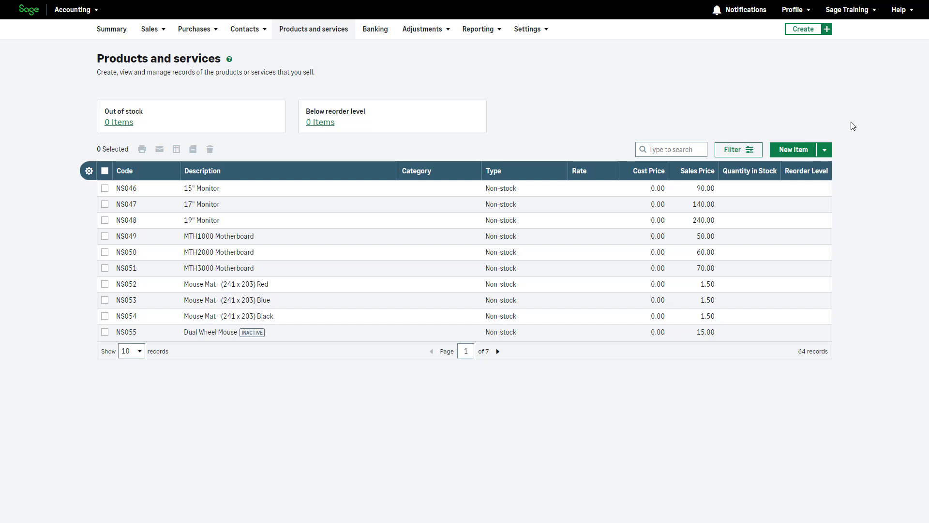
Export the Non-stock items to a CSV file
{"action": "left_click", "coordinate": [825, 150]}
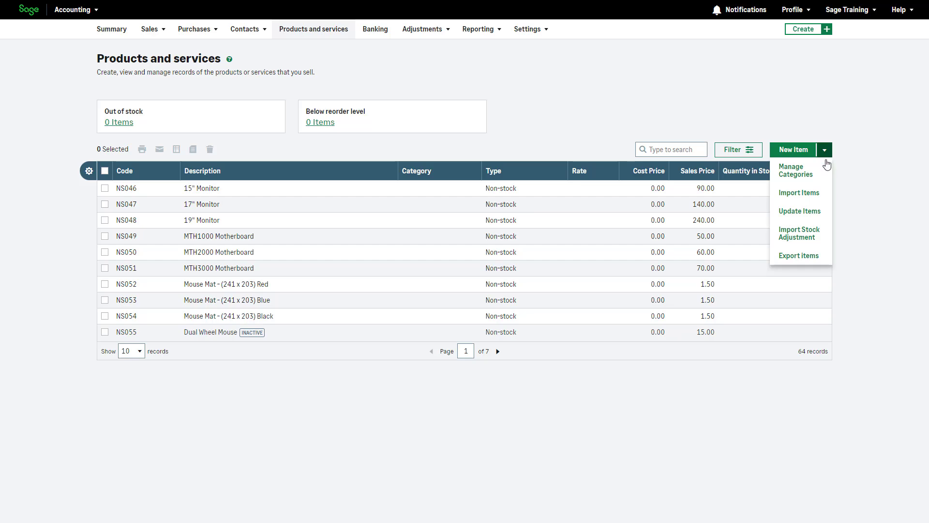
{"action": "left_click", "coordinate": [816, 255]}
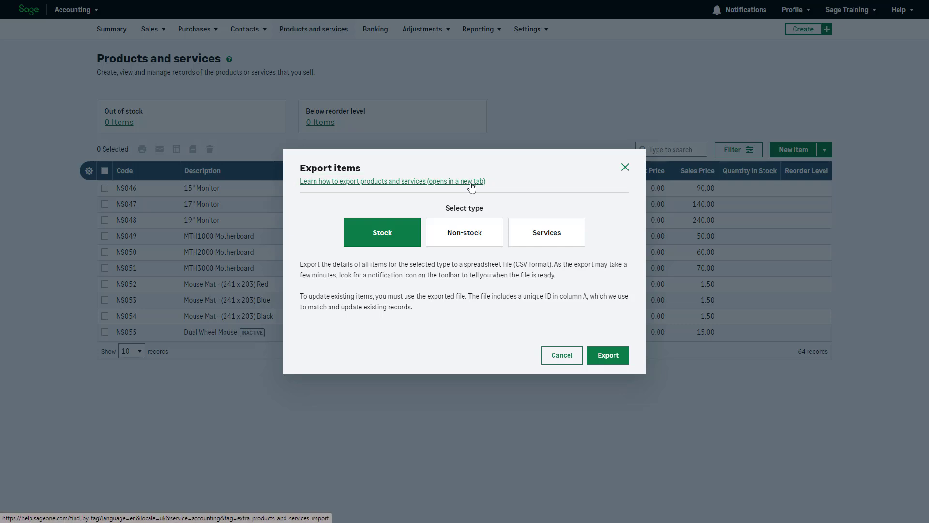
{"action": "left_click", "coordinate": [490, 235]}
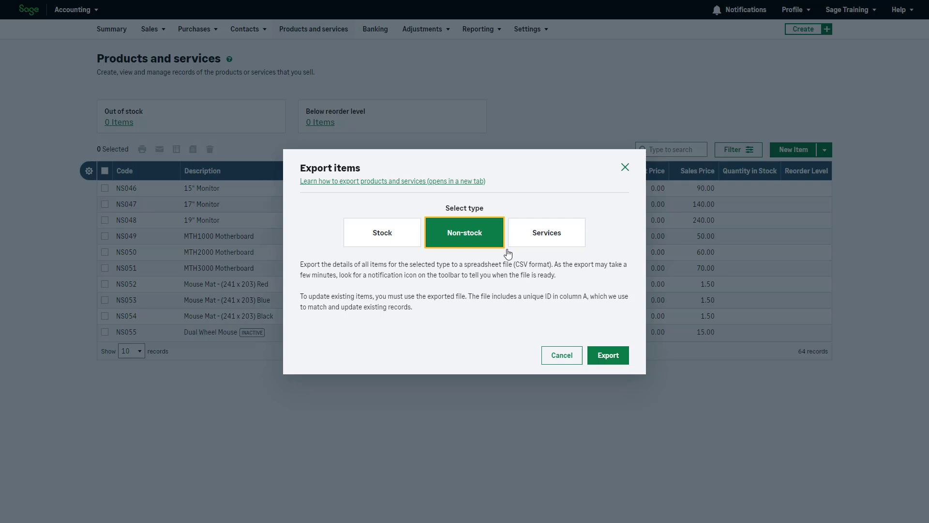
{"action": "left_click", "coordinate": [608, 355]}
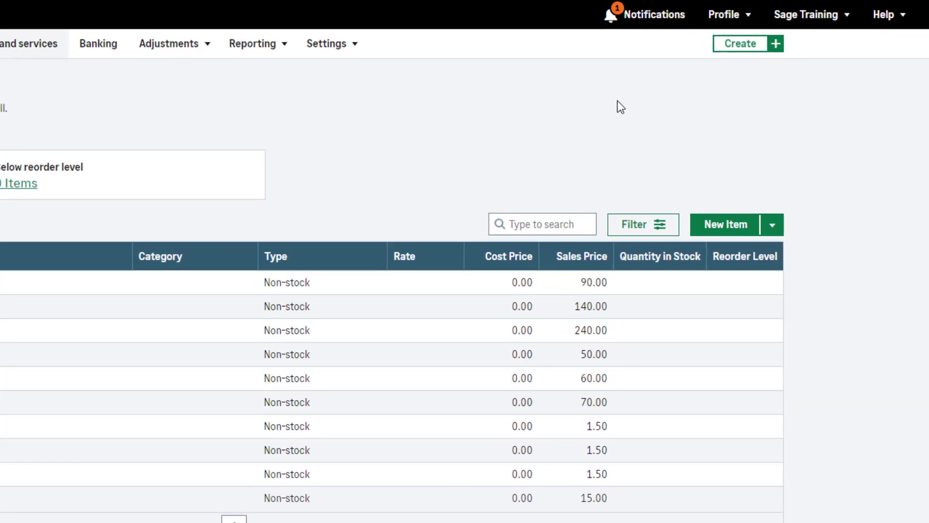
Open the exported non-stock CSV from Notifications in Excel, then close it
{"action": "left_click", "coordinate": [643, 23]}
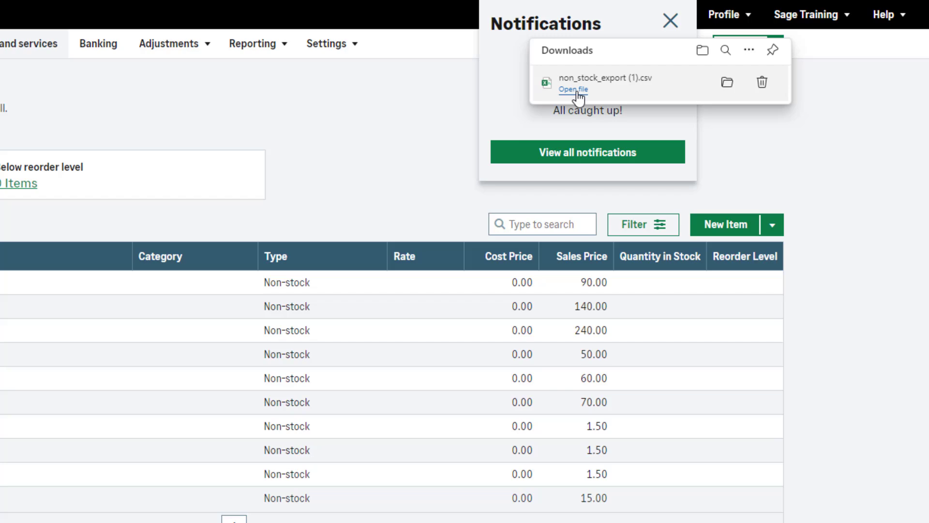
{"action": "left_click", "coordinate": [578, 92]}
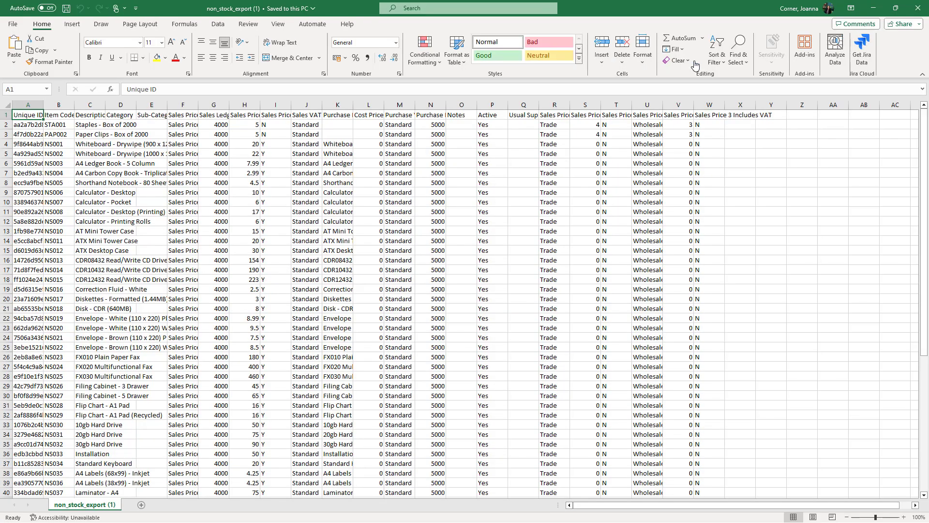
{"action": "left_click", "coordinate": [916, 12]}
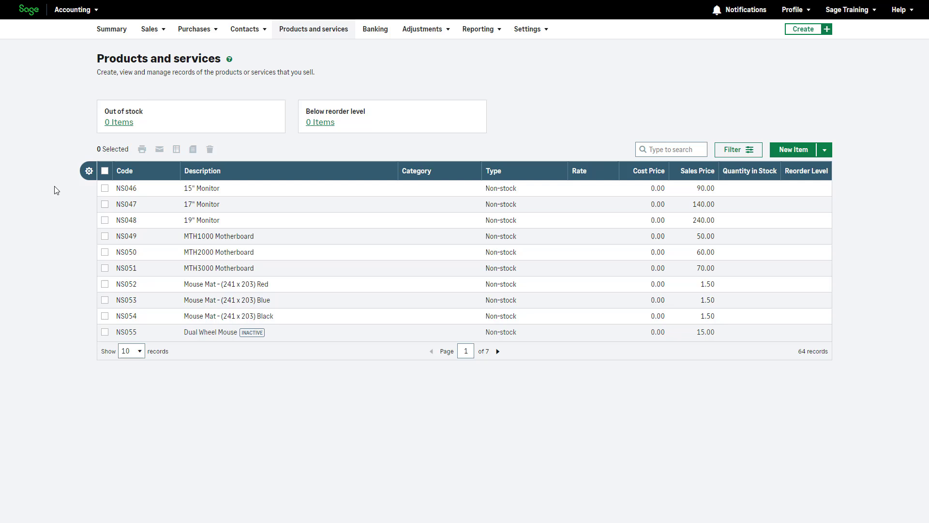
Replace the Rate and Cost Price columns with a Ledger Account column in the products table
{"action": "left_click", "coordinate": [89, 173]}
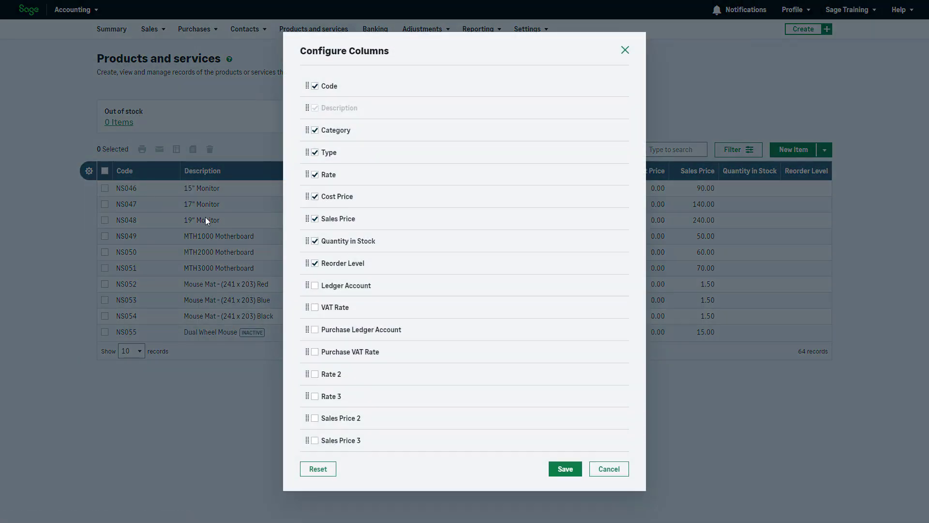
{"action": "left_click", "coordinate": [315, 175]}
{"action": "left_click", "coordinate": [315, 197]}
{"action": "left_click", "coordinate": [314, 286]}
{"action": "left_click", "coordinate": [564, 470]}
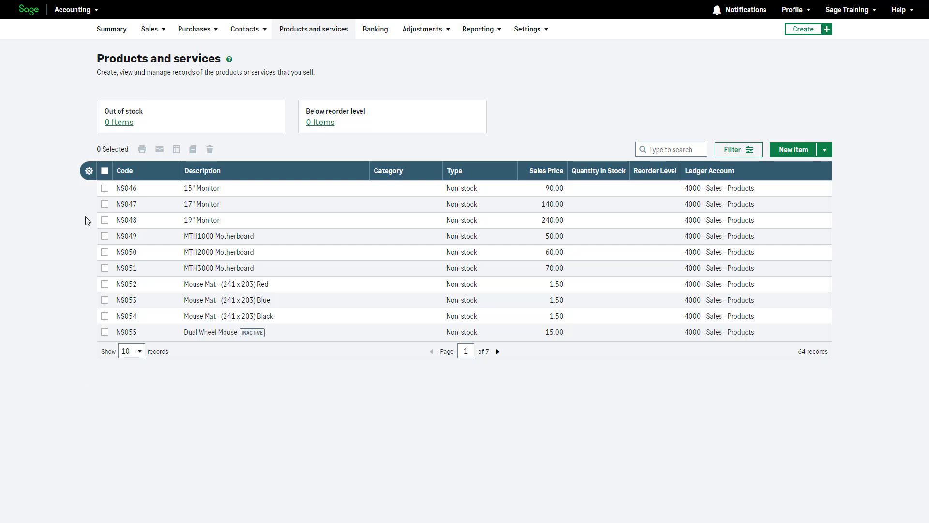
Set the products list to show 25 records per page
{"action": "left_click", "coordinate": [105, 172]}
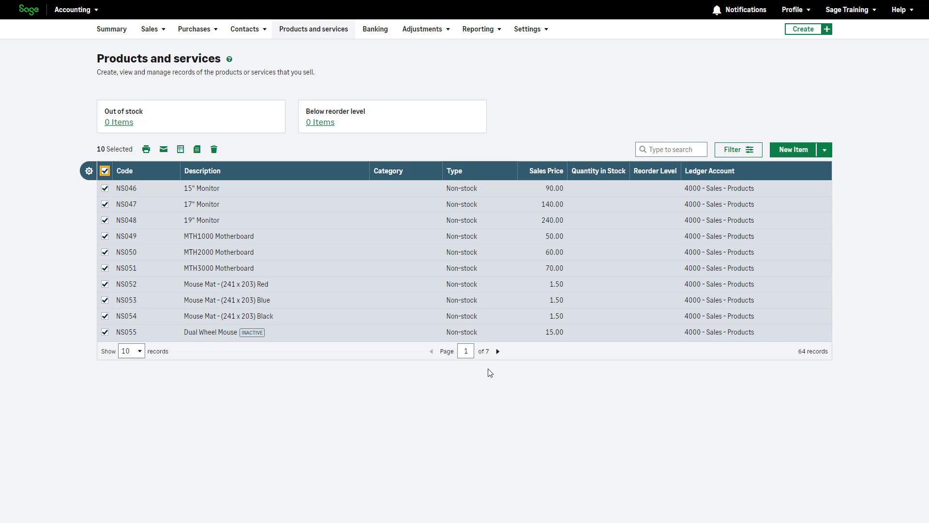
{"action": "left_click", "coordinate": [498, 353]}
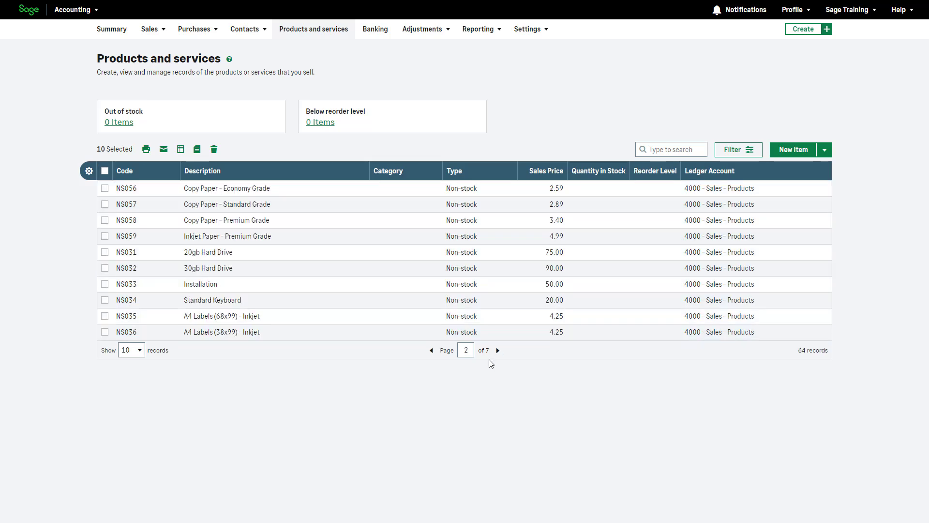
{"action": "left_click", "coordinate": [139, 350]}
{"action": "left_click", "coordinate": [134, 377]}
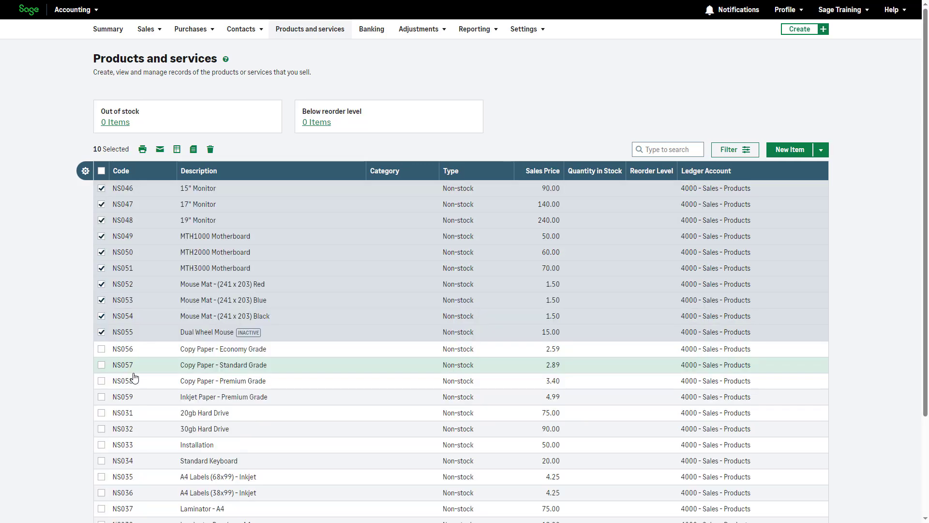
Select NS057, NS059 and NS032, then select all 25 products on the page
{"action": "left_click", "coordinate": [101, 365]}
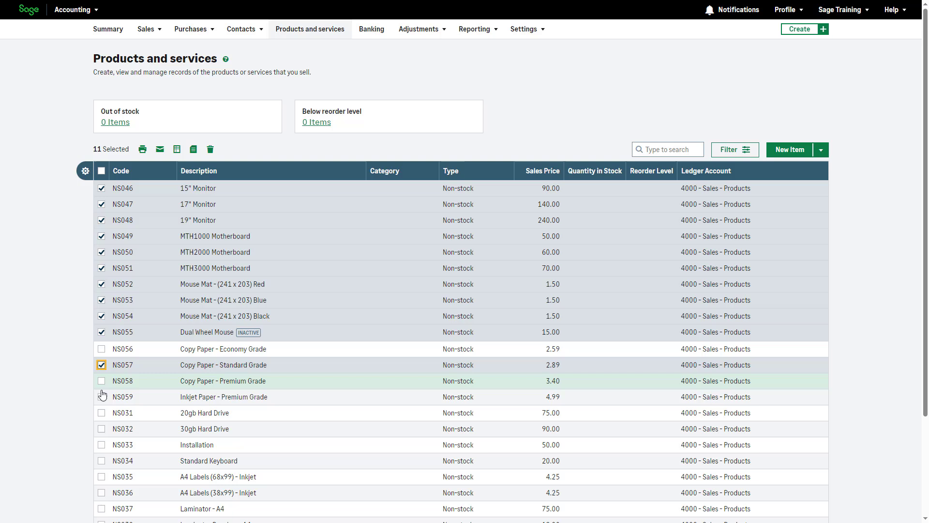
{"action": "left_click", "coordinate": [101, 397]}
{"action": "left_click", "coordinate": [101, 429]}
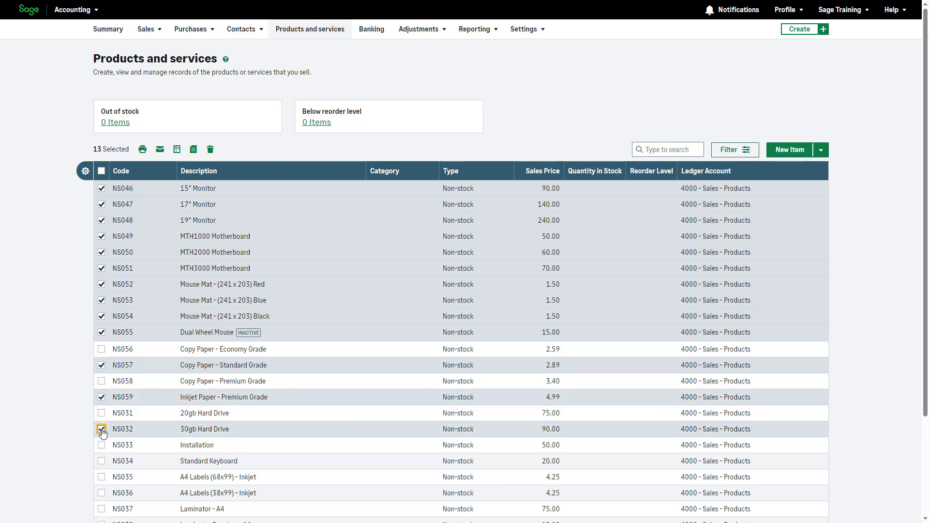
{"action": "left_click", "coordinate": [101, 172]}
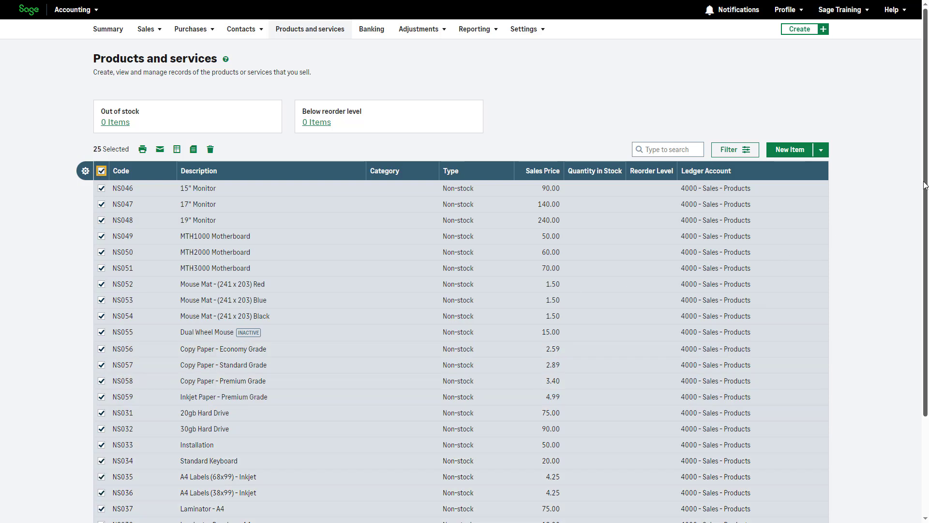
{"action": "left_click_drag", "start_coordinate": [925, 185], "coordinate": [916, 288]}
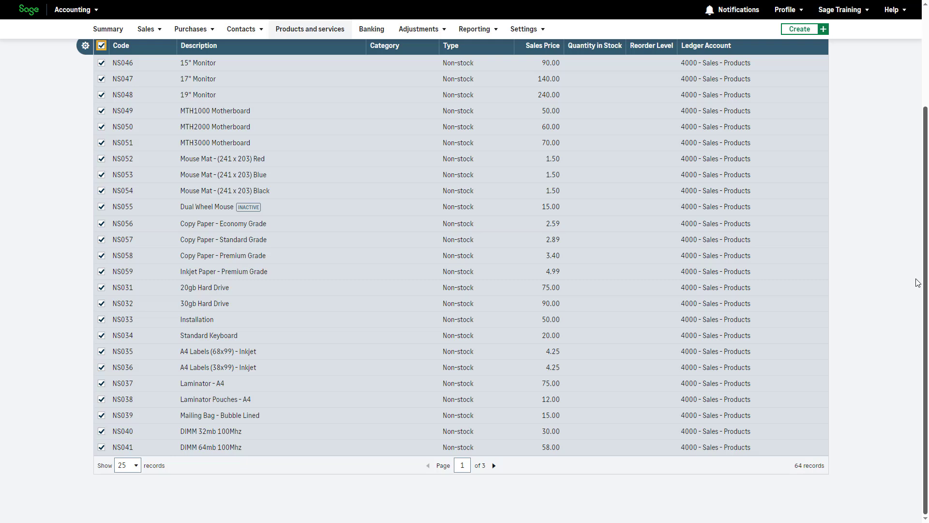
{"action": "left_click_drag", "start_coordinate": [925, 290], "coordinate": [925, 180]}
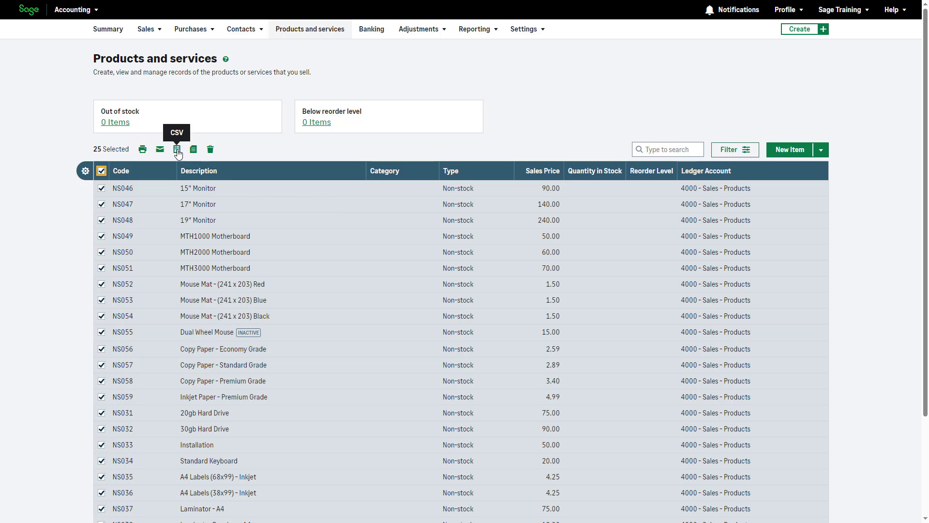
{"action": "left_click", "coordinate": [178, 153]}
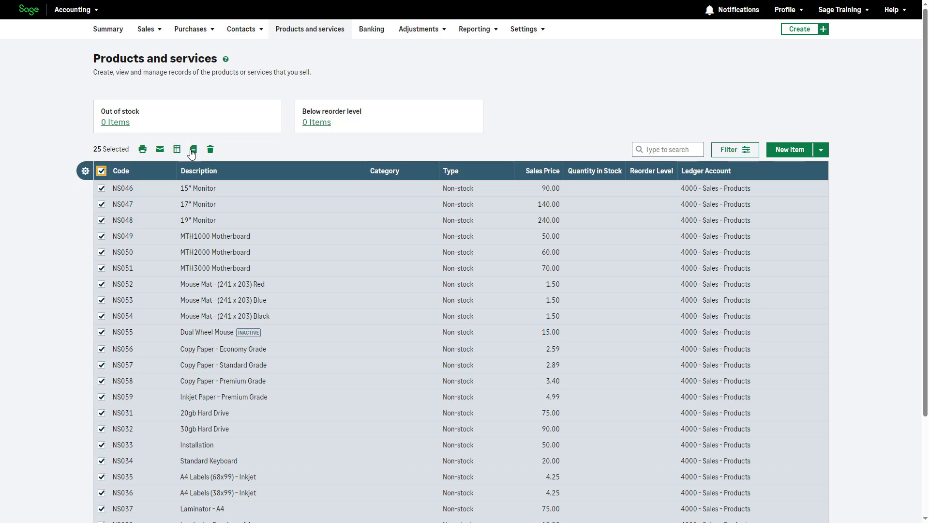
{"action": "left_click", "coordinate": [194, 153]}
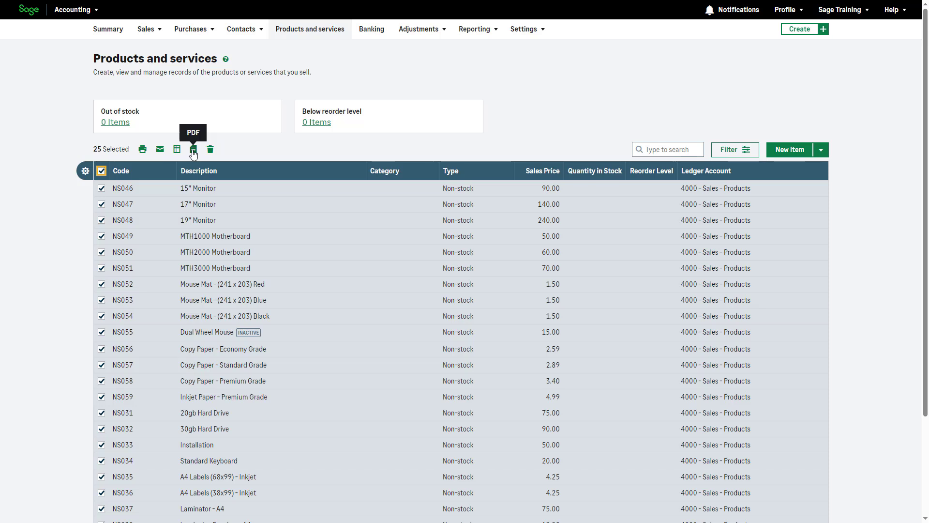
{"action": "left_click", "coordinate": [142, 150]}
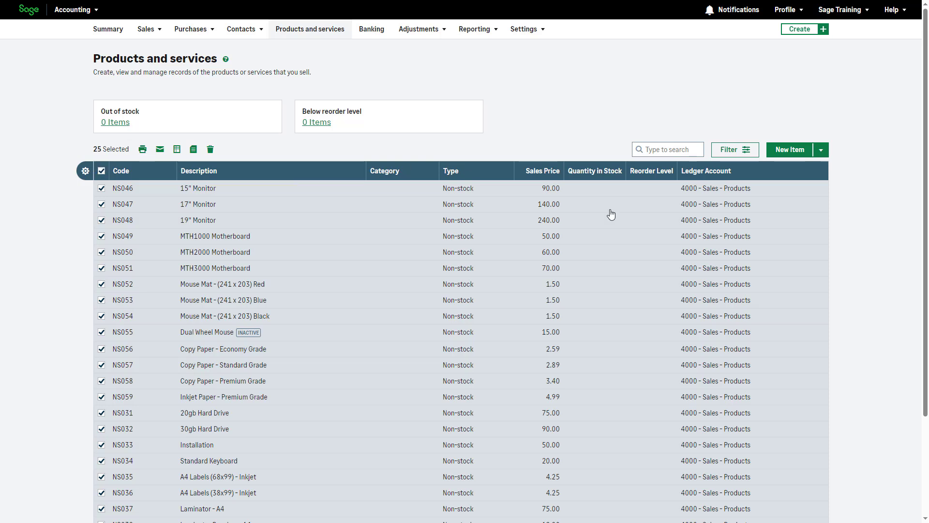
Open the Help dropdown showing Help Centre, Sage Assistant, Give feedback and What's new
{"action": "left_click", "coordinate": [903, 11]}
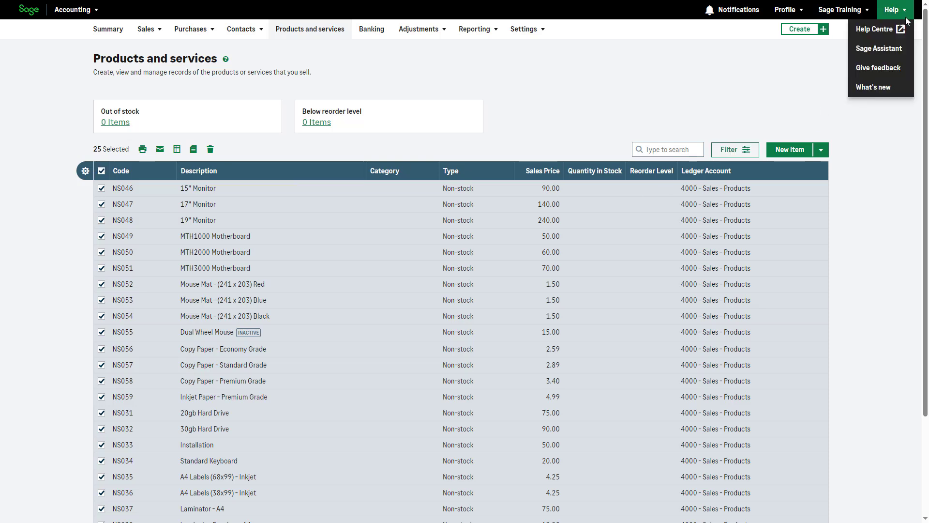